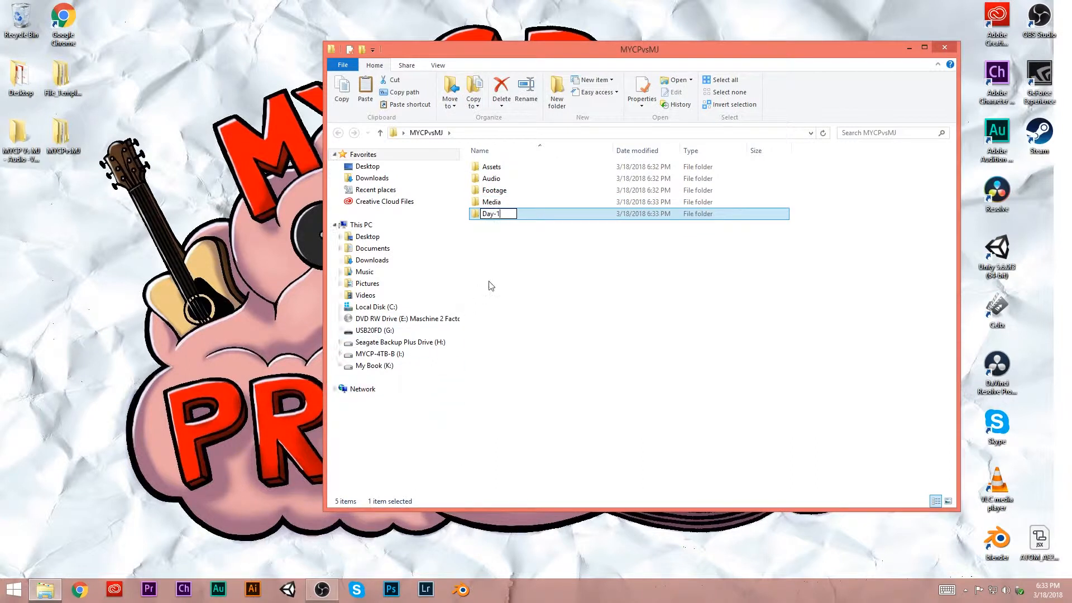
# - Name the new folder Day-1 and clear everything except the Media folder out of MYCPvsMJ
pyautogui.click(517, 206)
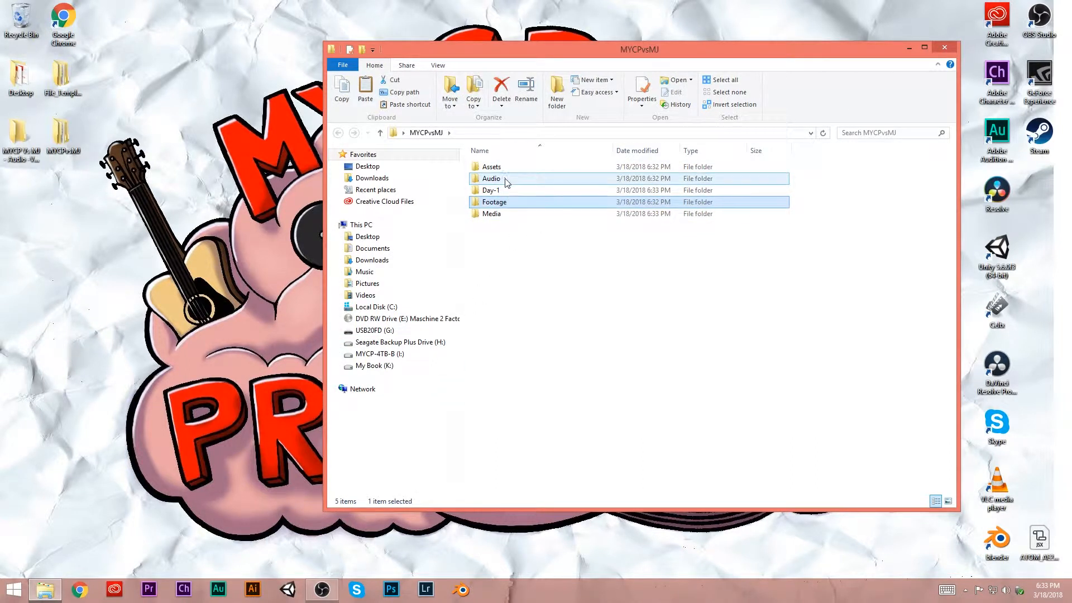
pyautogui.press('Delete')
pyautogui.press('Delete')
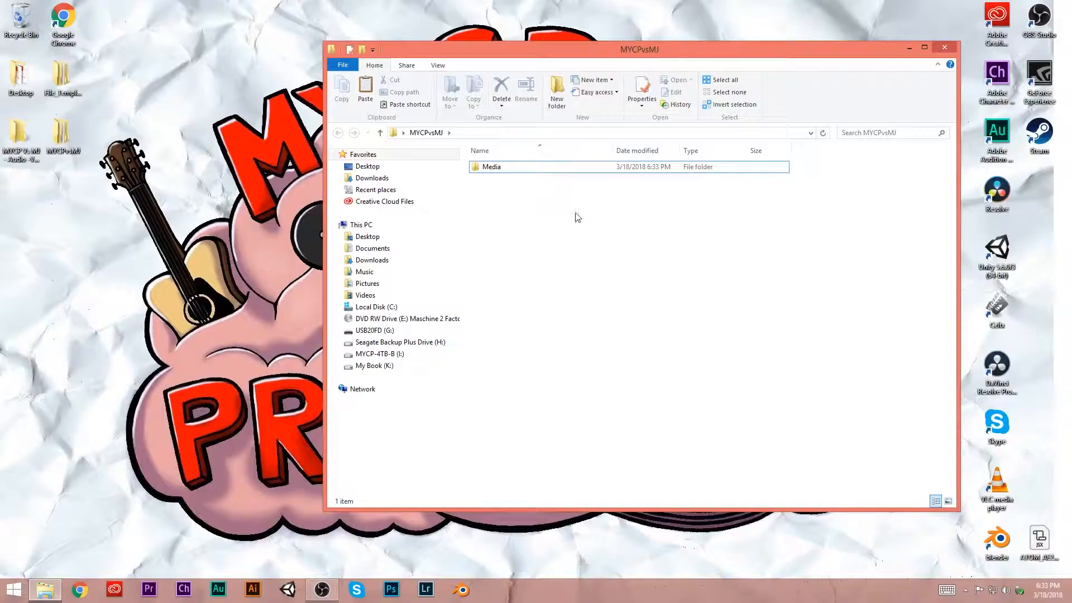
# - Create folders named Projects and Premiere beside Media, and move Premiere into Projects
pyautogui.rightClick(574, 215)
pyautogui.moveTo(506, 361)
pyautogui.click(360, 362)
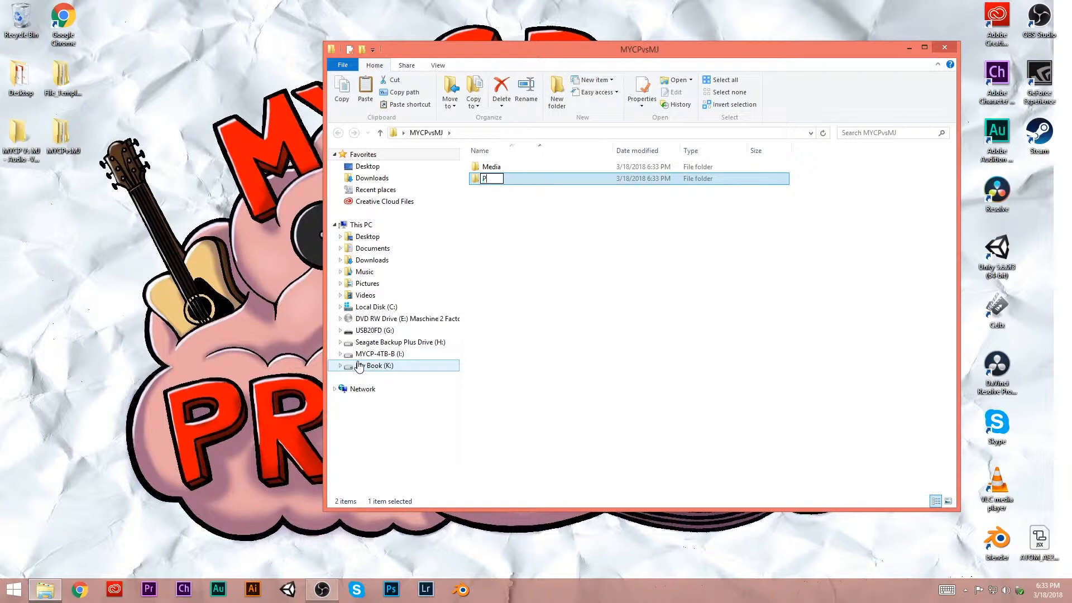
pyautogui.rightClick(466, 226)
pyautogui.moveTo(503, 371)
pyautogui.click(408, 367)
pyautogui.write('Projects')
pyautogui.press('Return')
pyautogui.moveTo(494, 181); pyautogui.dragTo(492, 193)
# - Switch to Premiere Pro and start a new project
pyautogui.click(910, 48)
pyautogui.click(149, 589)
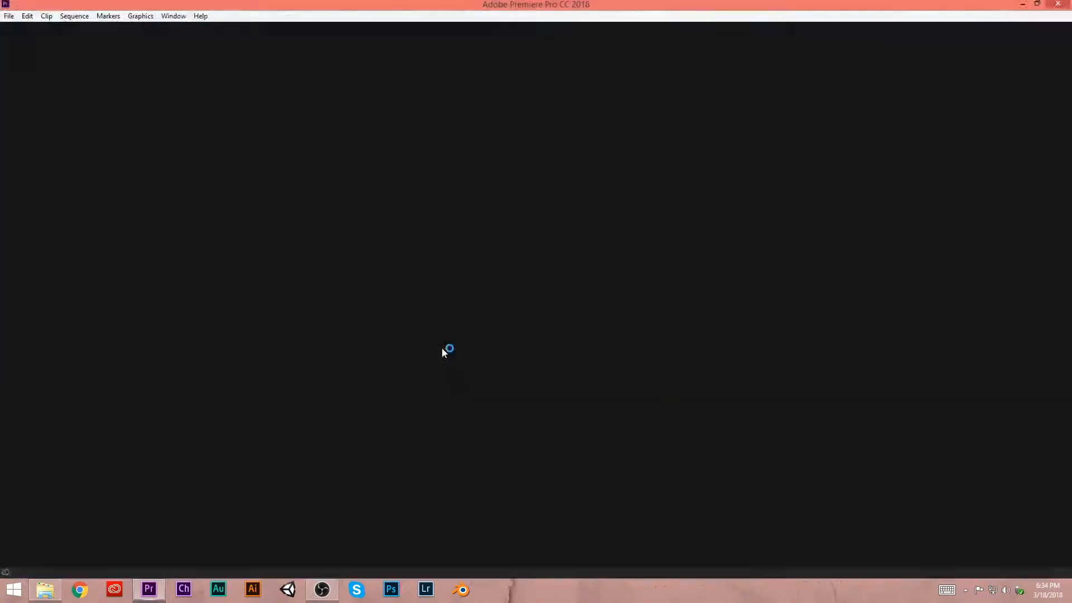
pyautogui.click(352, 333)
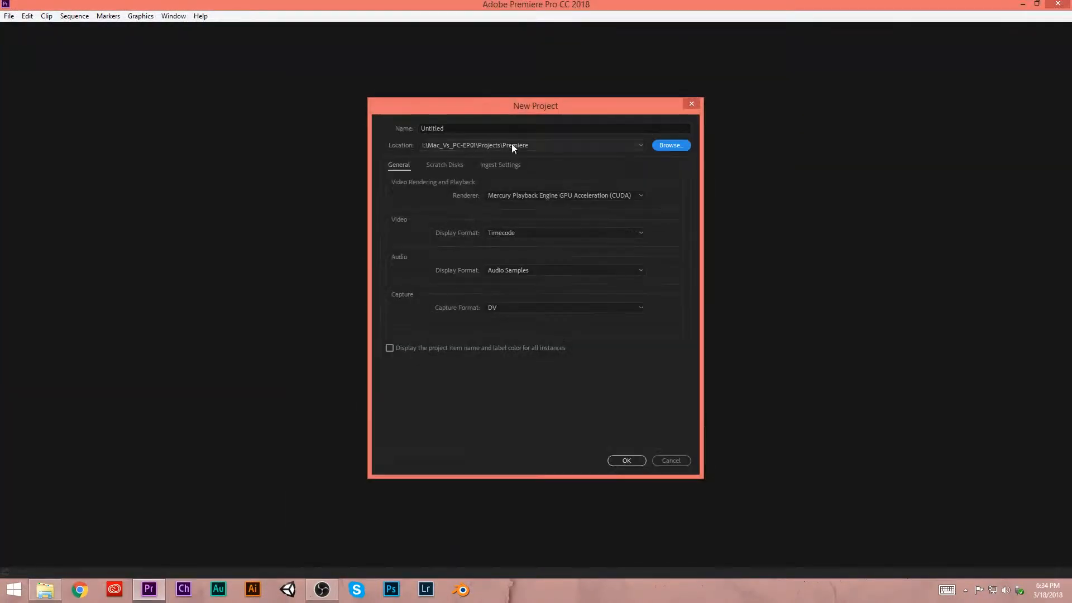
# - Set the project location to Desktop\MYCPvsMJ\Projects\Premiere, name the project MYCPvsMJ and create it
pyautogui.click(667, 143)
pyautogui.doubleClick(504, 228)
pyautogui.doubleClick(495, 206)
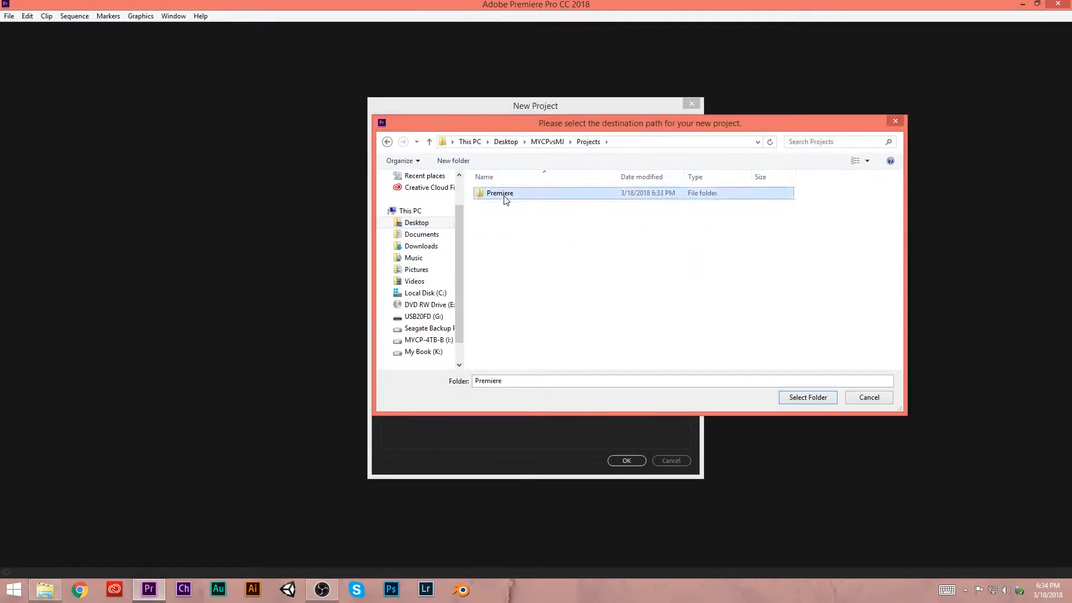
pyautogui.doubleClick(494, 193)
pyautogui.click(807, 397)
pyautogui.click(458, 129)
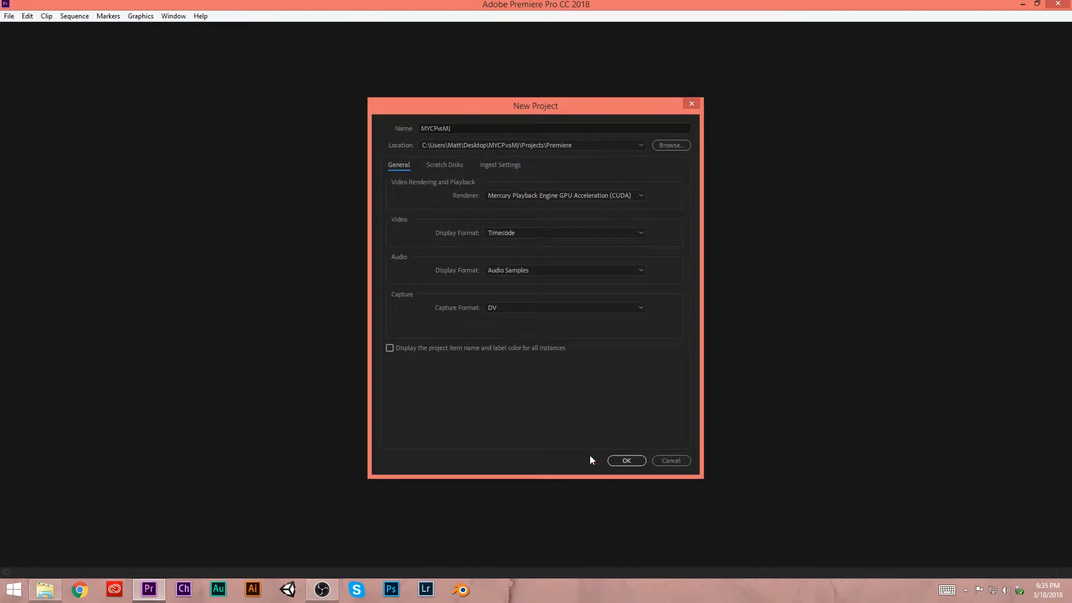
pyautogui.click(624, 461)
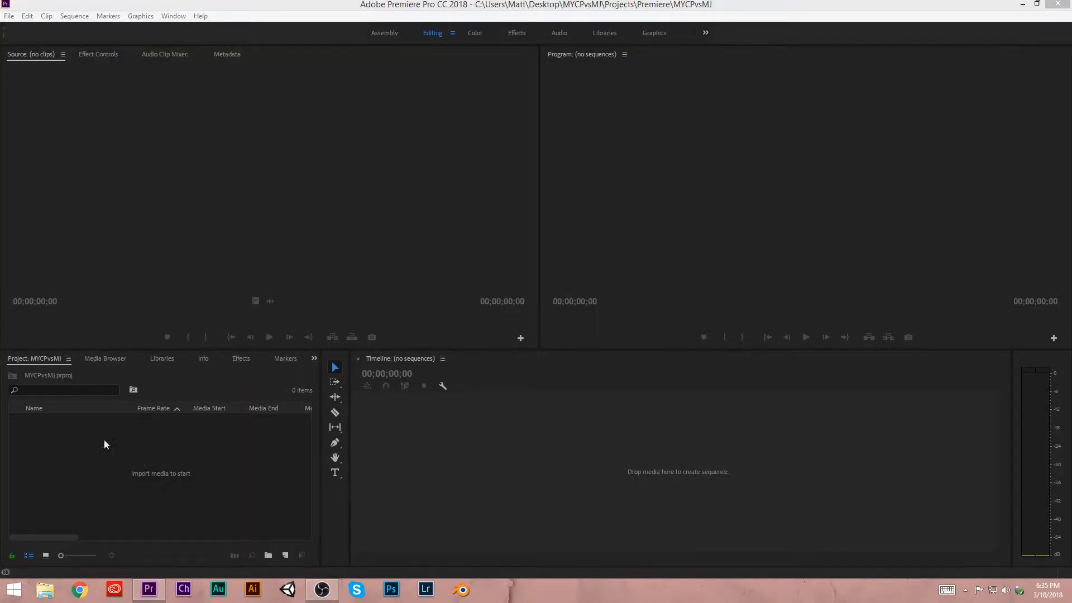
pyautogui.click(218, 437)
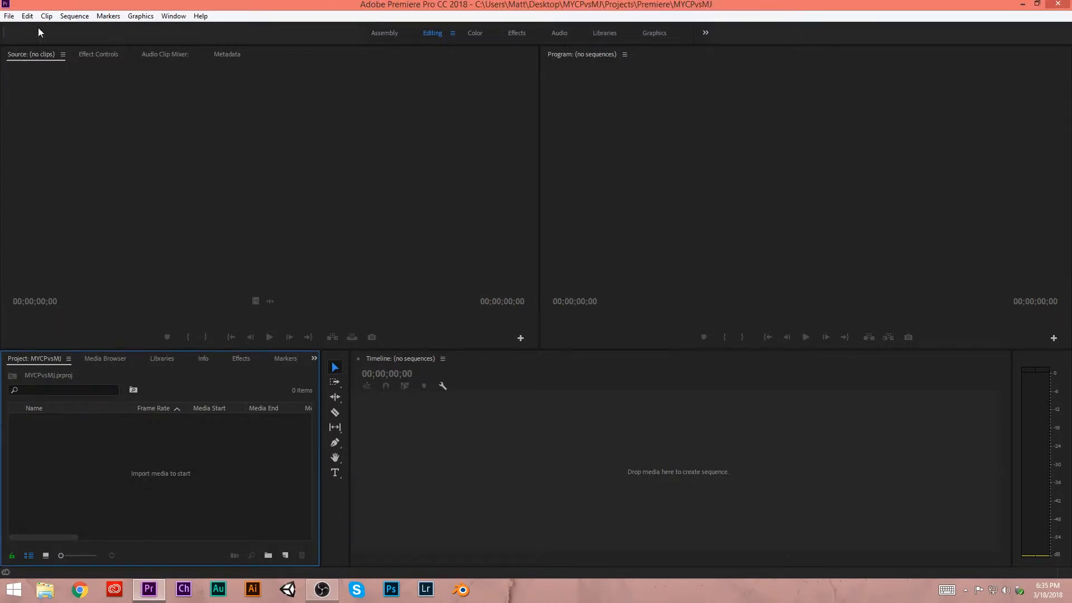
pyautogui.click(9, 16)
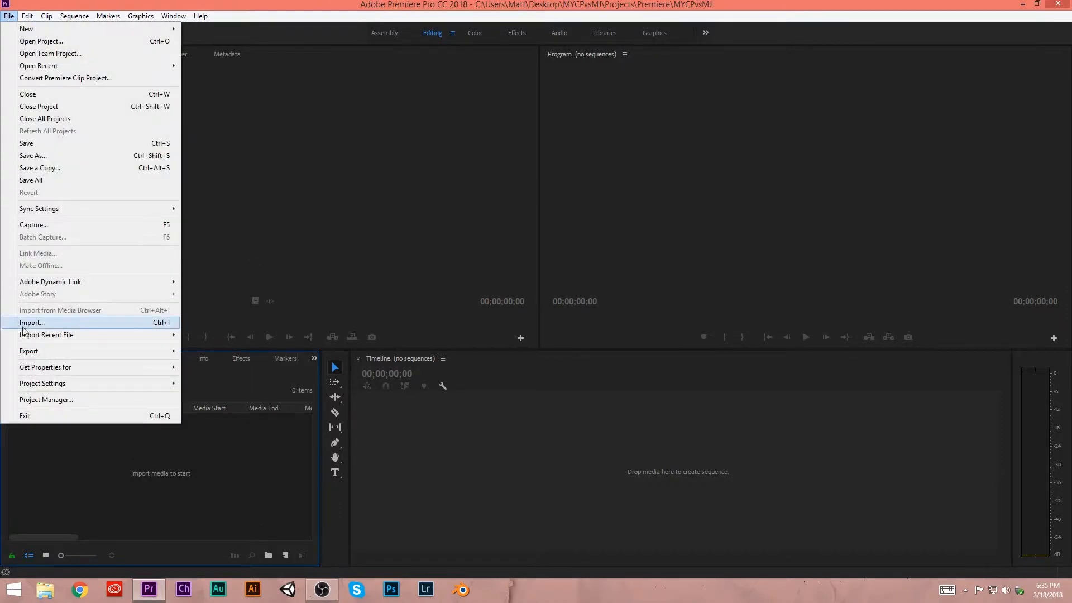
pyautogui.click(158, 324)
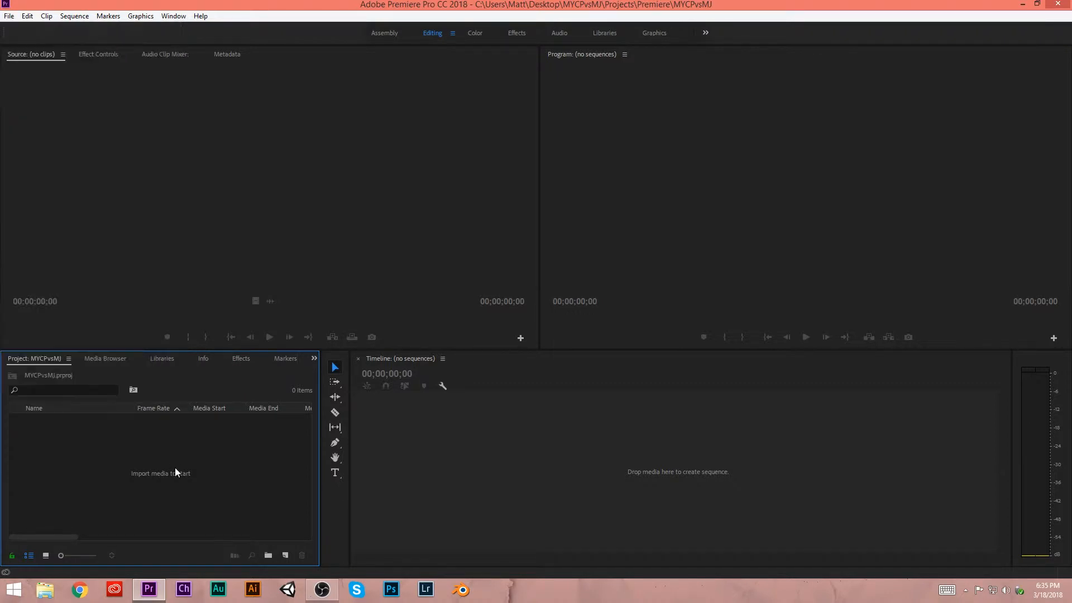
pyautogui.rightClick(192, 471)
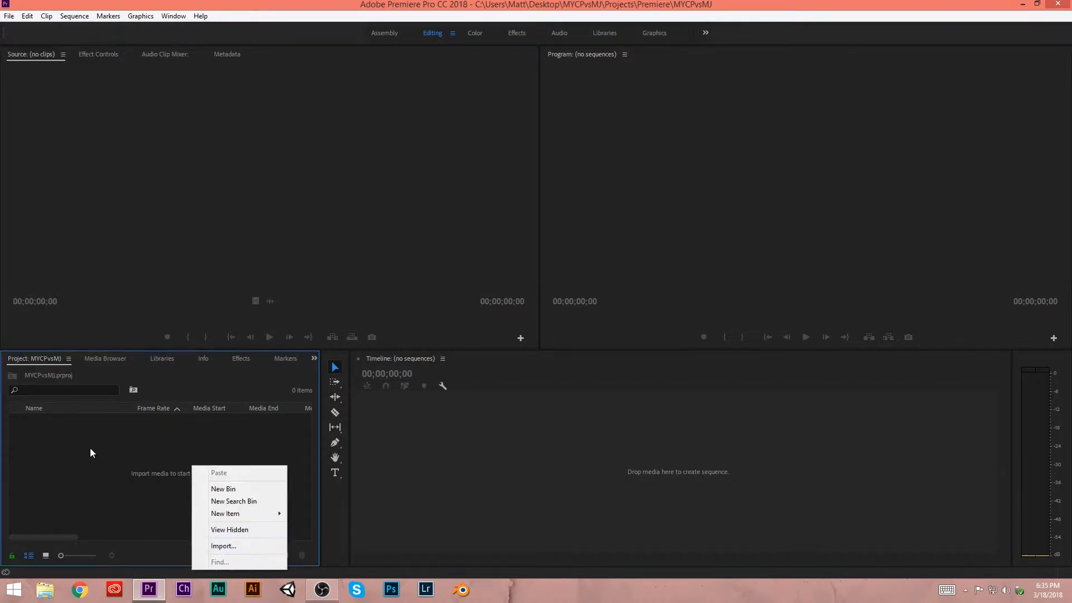
pyautogui.click(109, 464)
# - Import the Media folder from Desktop\MYCPvsMJ into the project, keeping its folder structure as bins
pyautogui.click(45, 590)
pyautogui.click(165, 230)
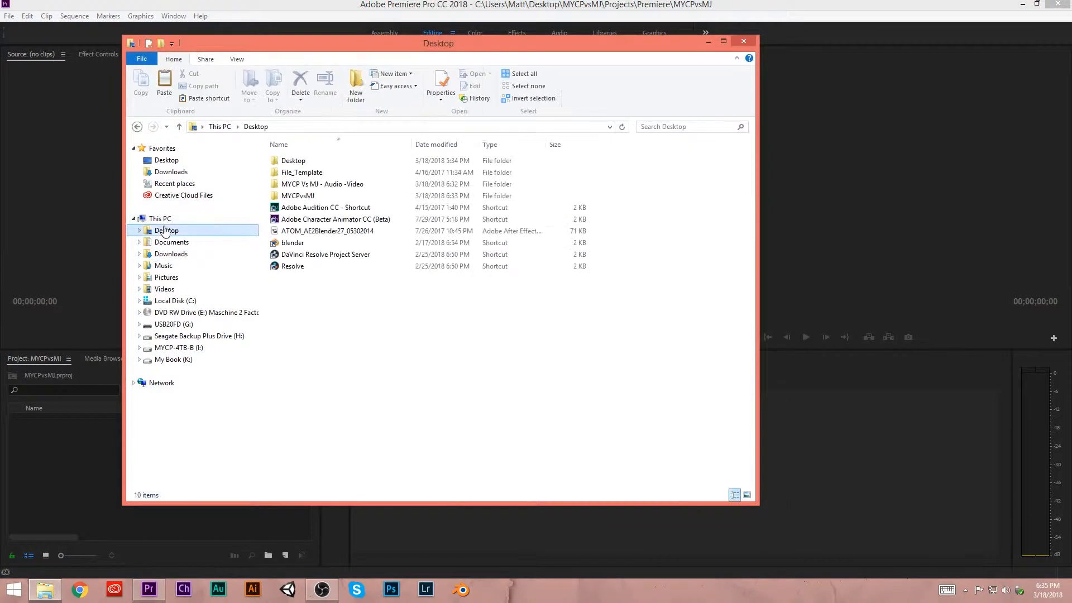
pyautogui.doubleClick(285, 196)
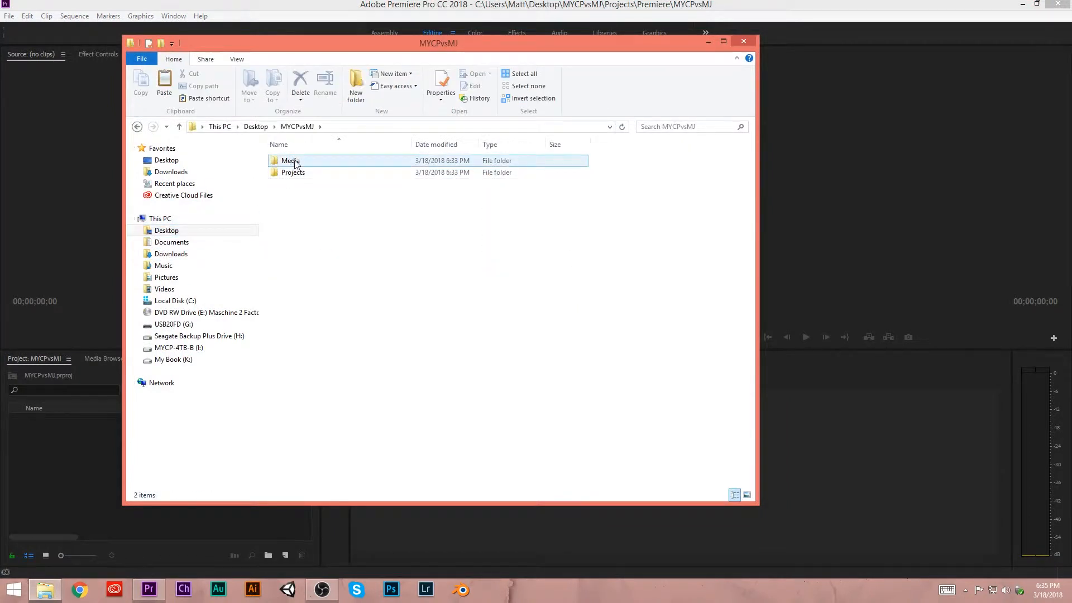
pyautogui.moveTo(292, 164); pyautogui.dragTo(69, 475)
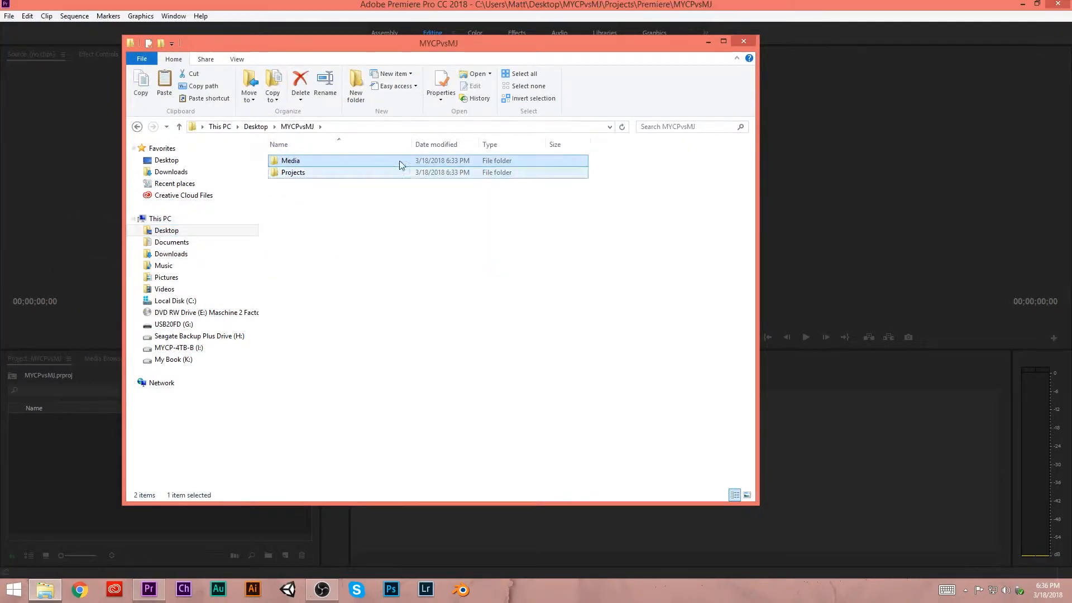
pyautogui.click(72, 463)
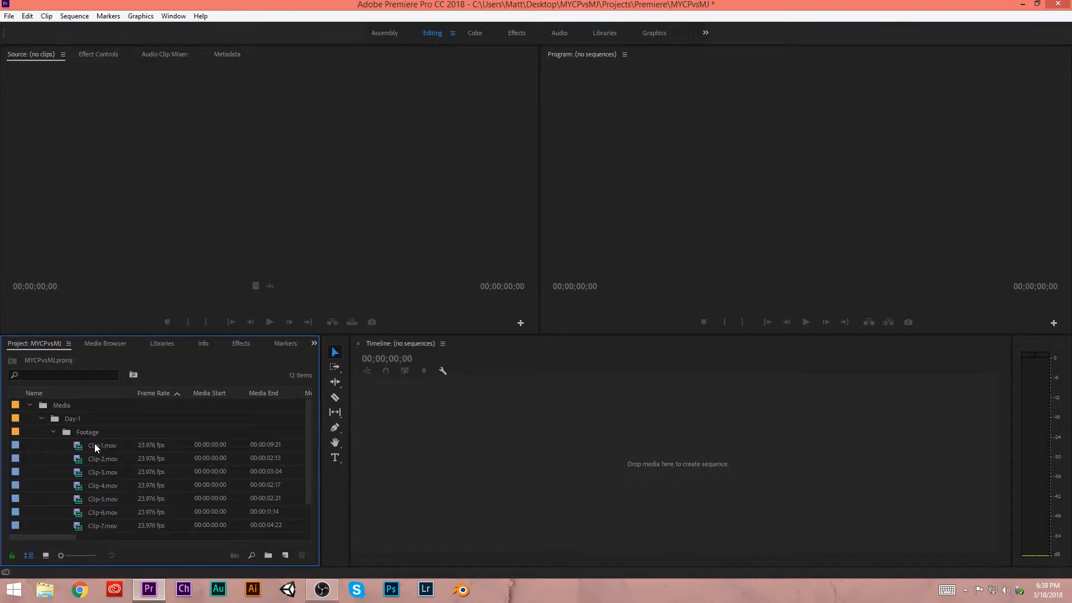
# - Create a sequence from Clip-1.mov in the Footage bin, matching the clip's settings
pyautogui.moveTo(95, 444); pyautogui.dragTo(483, 438)
pyautogui.moveTo(634, 456); pyautogui.dragTo(633, 457)
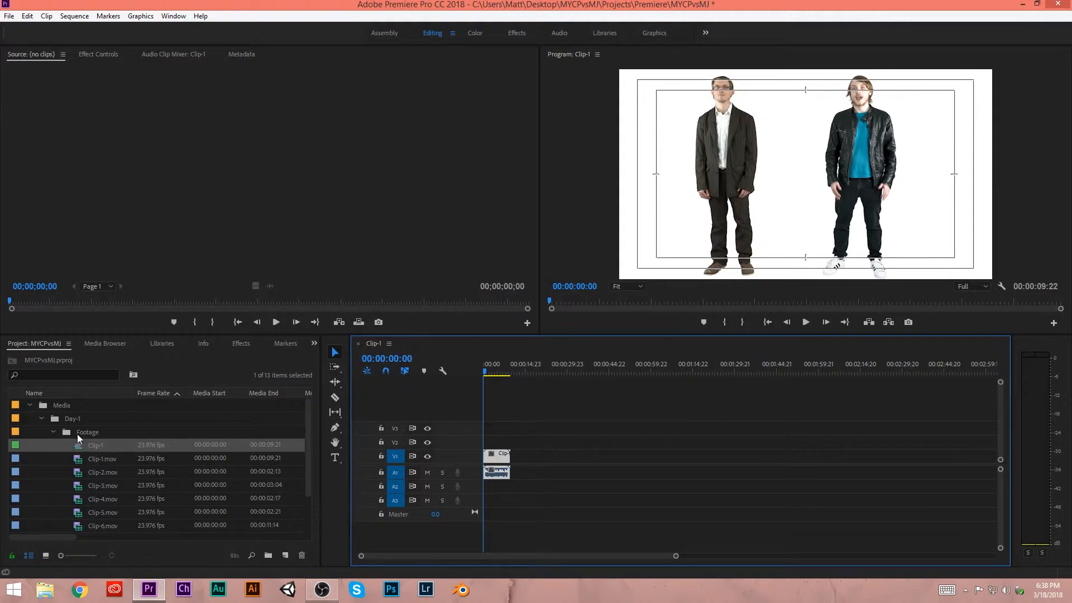
pyautogui.click(96, 446)
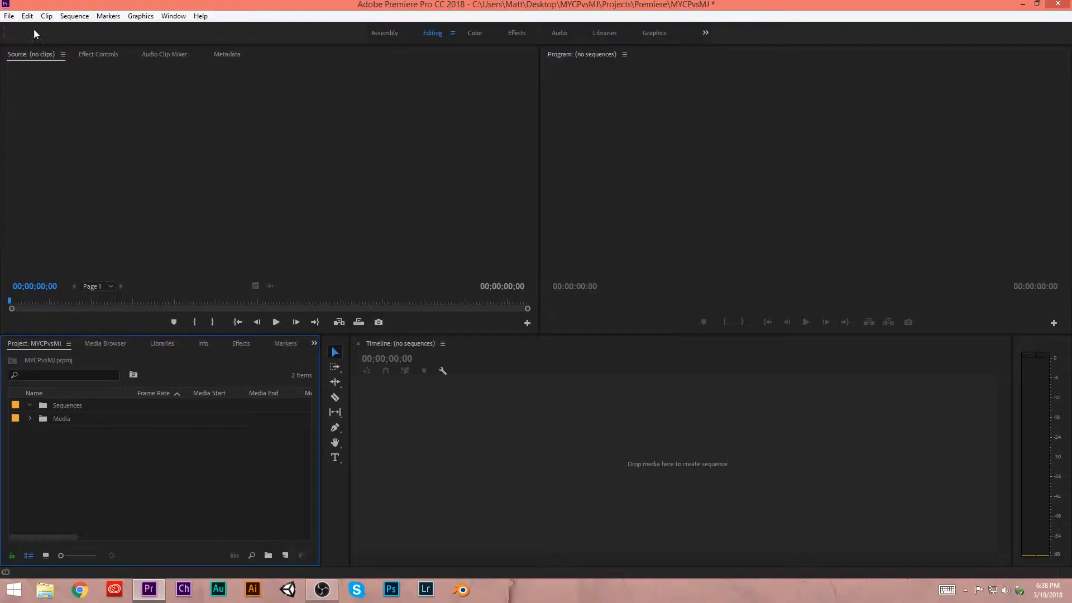
pyautogui.click(9, 16)
pyautogui.moveTo(25, 30)
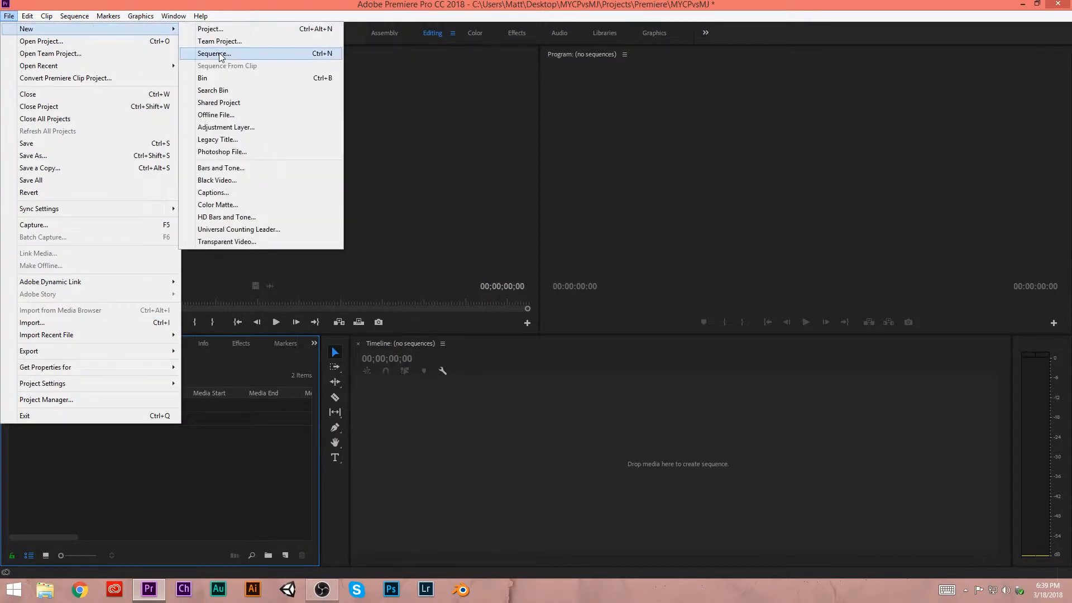
pyautogui.click(250, 467)
# - Start a new sequence with the Custom editing mode and a 3840 by 2160 frame and preview size
pyautogui.rightClick(251, 468)
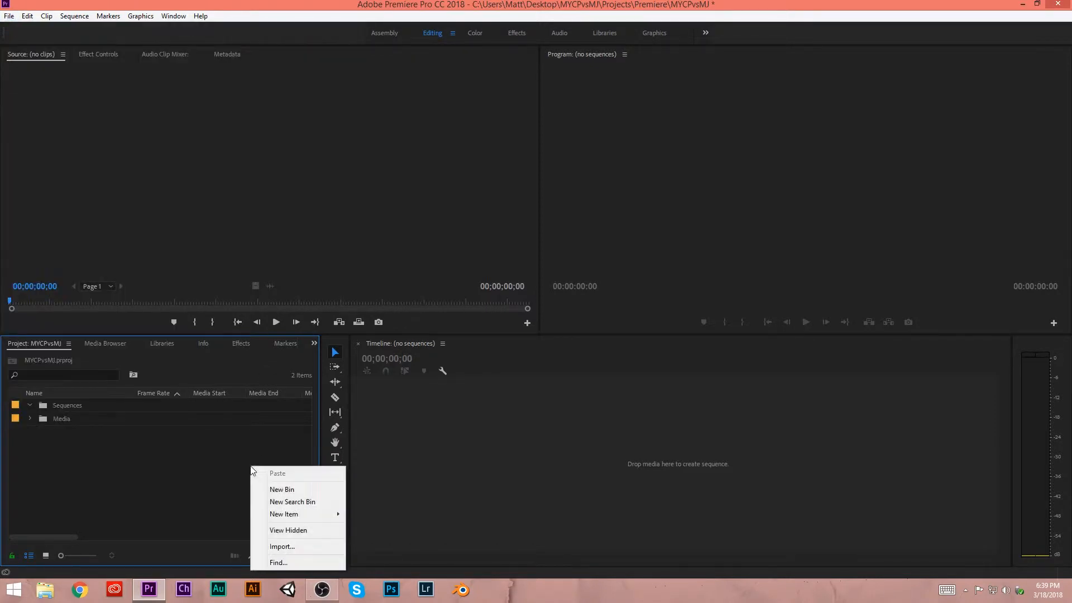
pyautogui.moveTo(282, 515)
pyautogui.click(151, 391)
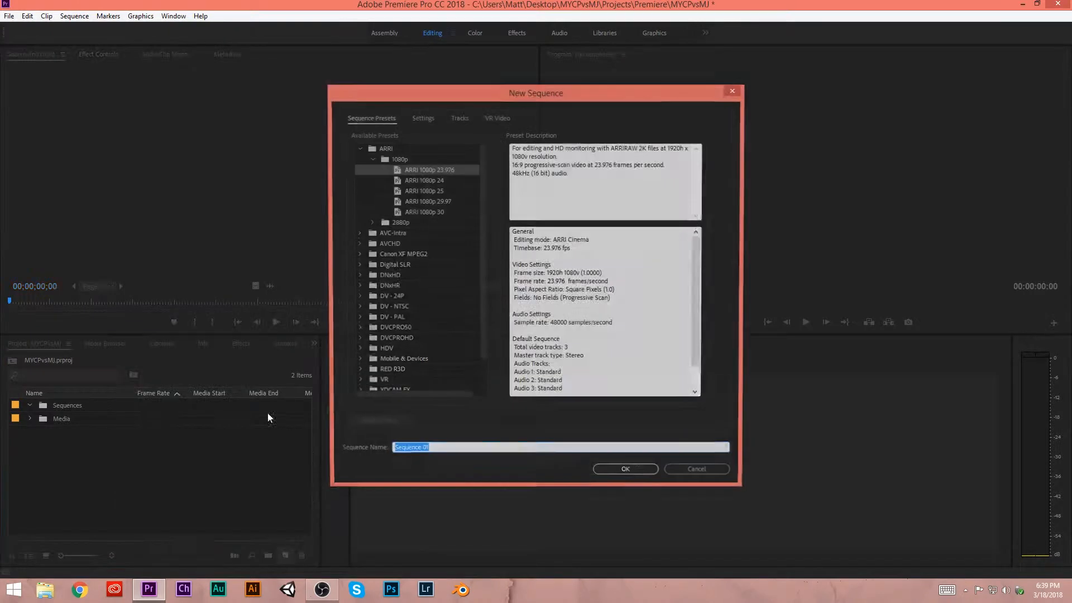
pyautogui.click(423, 117)
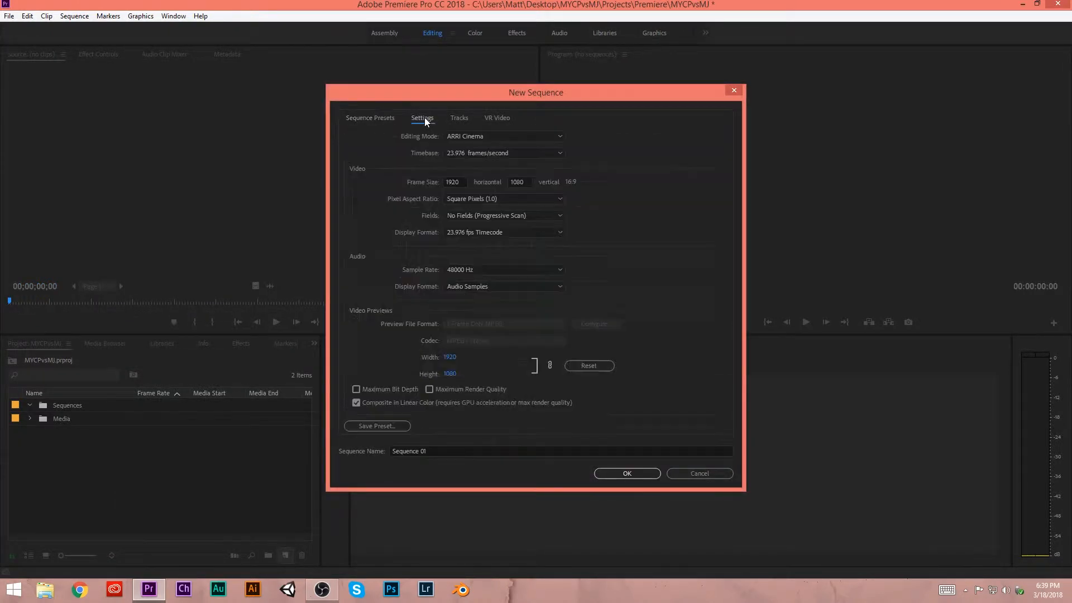
pyautogui.click(535, 134)
pyautogui.click(595, 6)
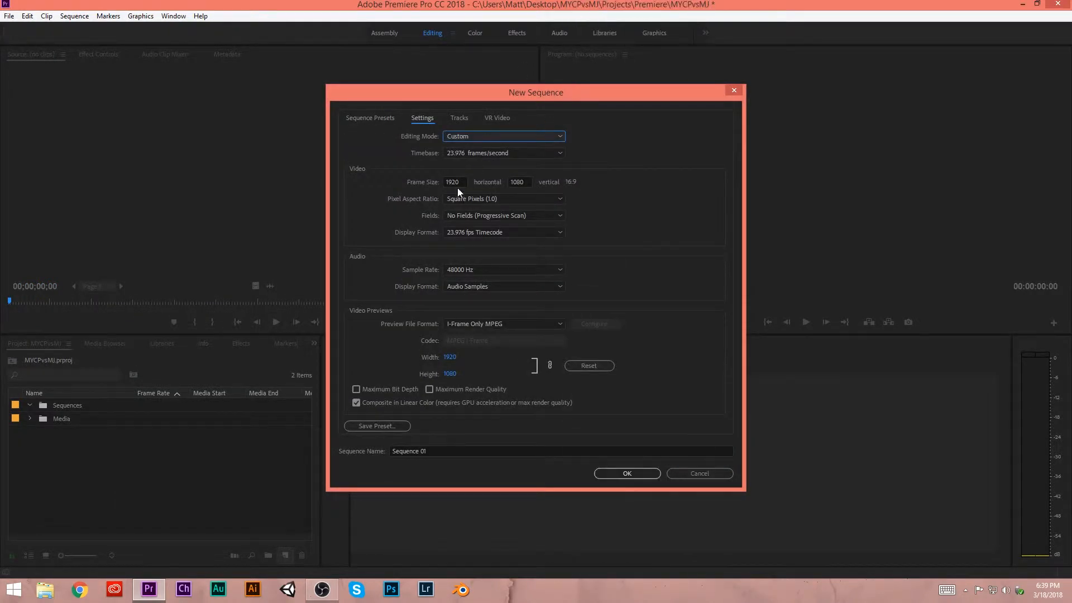
pyautogui.write('3840')
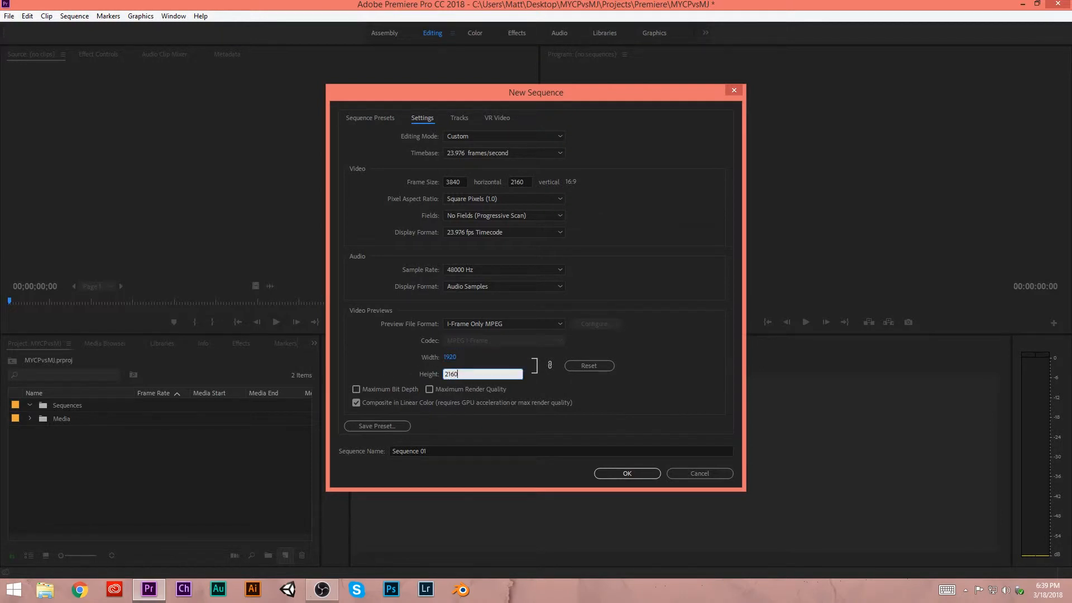
# - Set the sequence's preview file format to QuickTime with the DNxHR/DNxHD codec
pyautogui.click(502, 324)
pyautogui.click(488, 461)
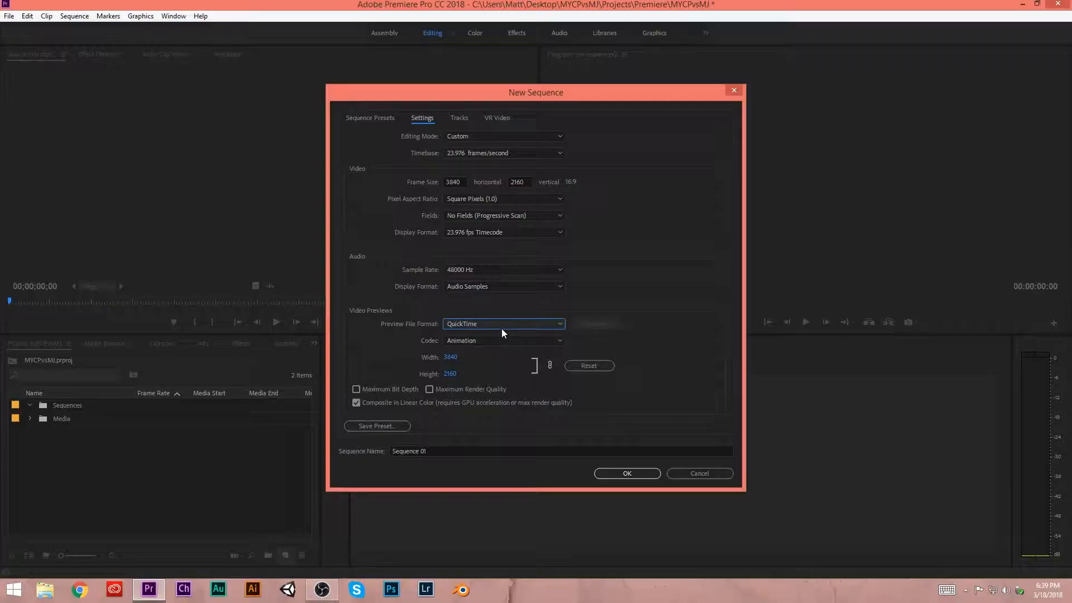
pyautogui.click(499, 340)
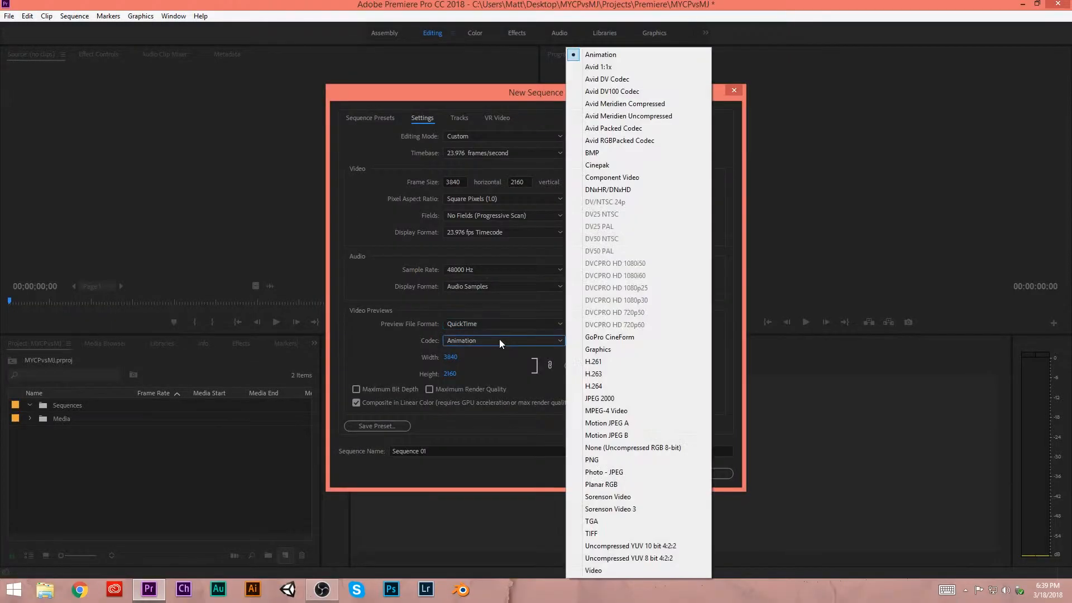
pyautogui.click(609, 190)
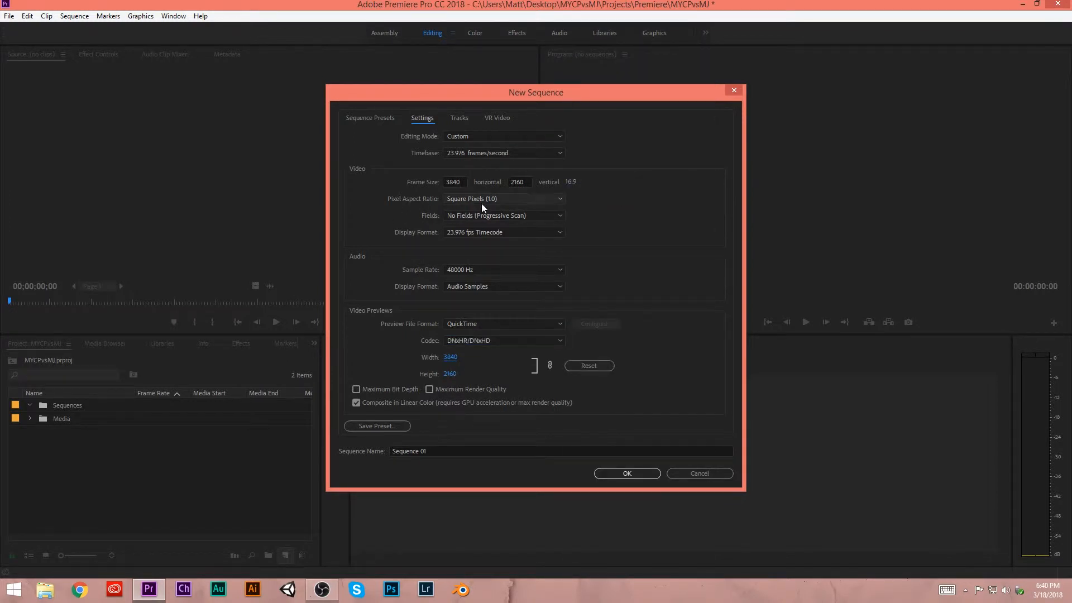
# - Enable Maximum Bit Depth and Maximum Render Quality, and name the sequence MYCPvsMJ
pyautogui.click(358, 389)
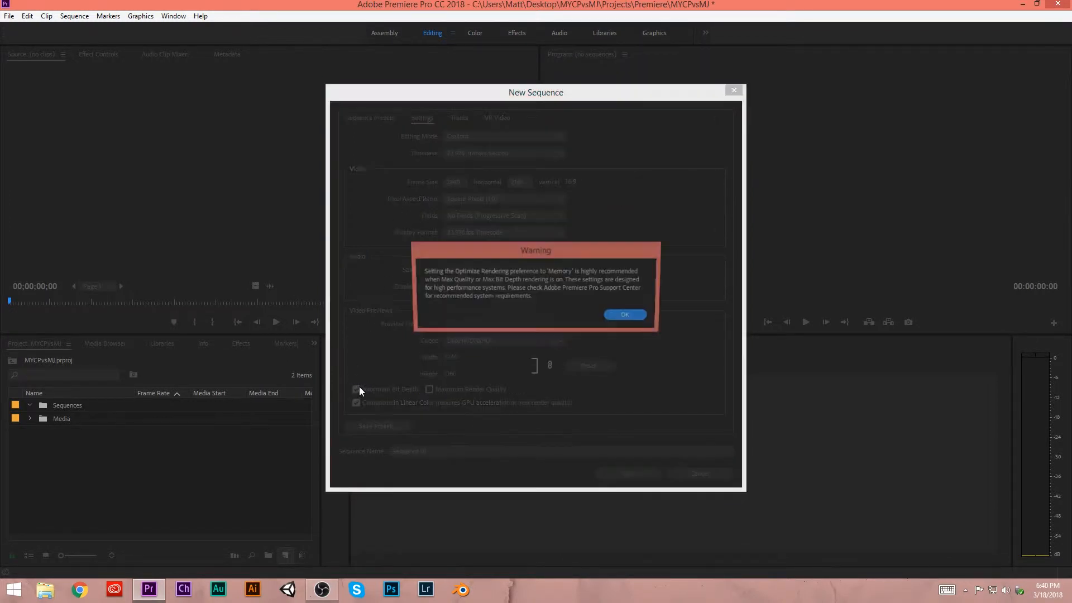
pyautogui.click(623, 311)
pyautogui.click(429, 389)
pyautogui.click(624, 312)
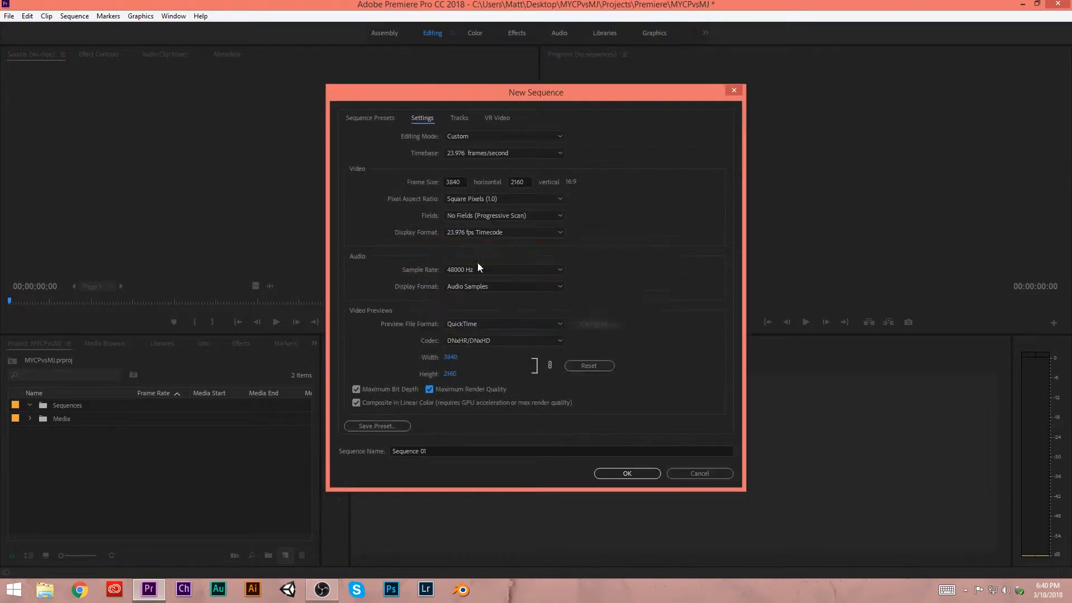
pyautogui.moveTo(433, 450); pyautogui.dragTo(338, 449)
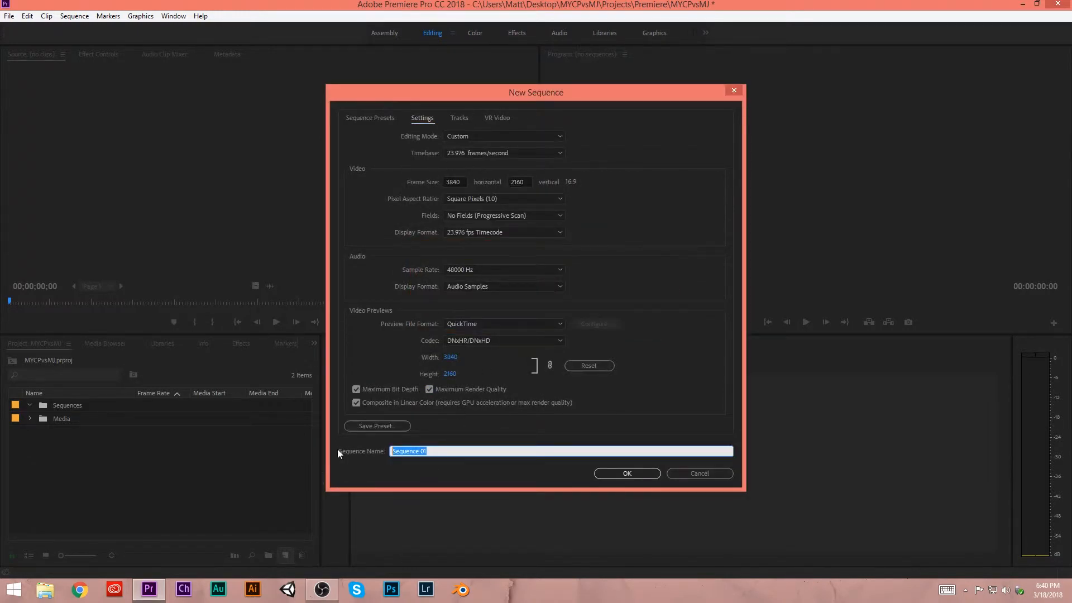
pyautogui.write('MYC')
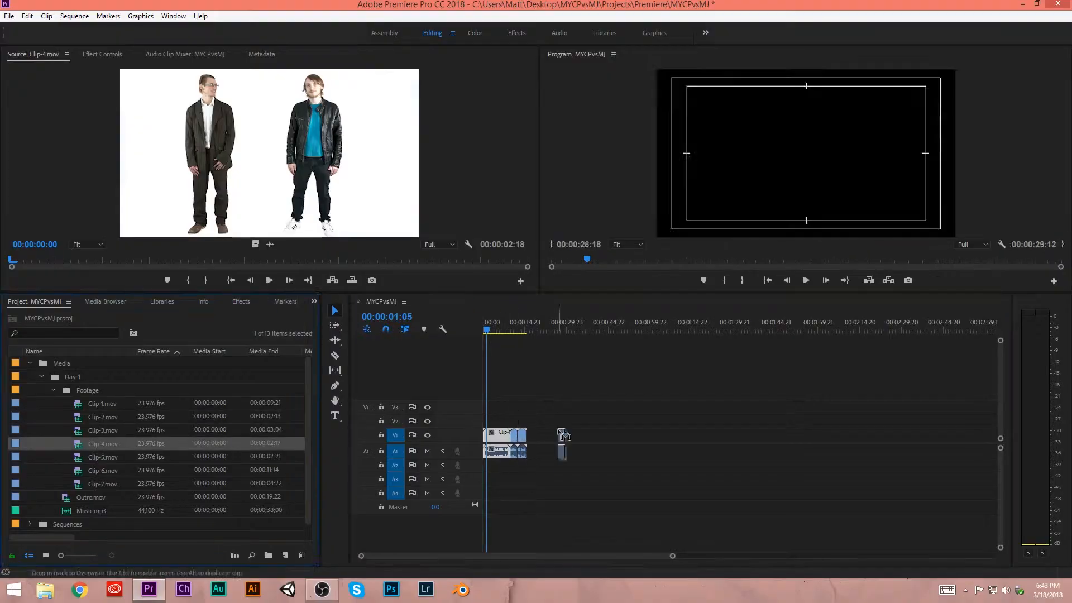
# - Append Outro.mov after the last clip on V1 and show the effect settings of Clip-6.mov
pyautogui.moveTo(139, 497); pyautogui.dragTo(590, 448)
pyautogui.click(540, 330)
pyautogui.doubleClick(559, 438)
pyautogui.click(167, 55)
pyautogui.scroll(-3, 167, 179)
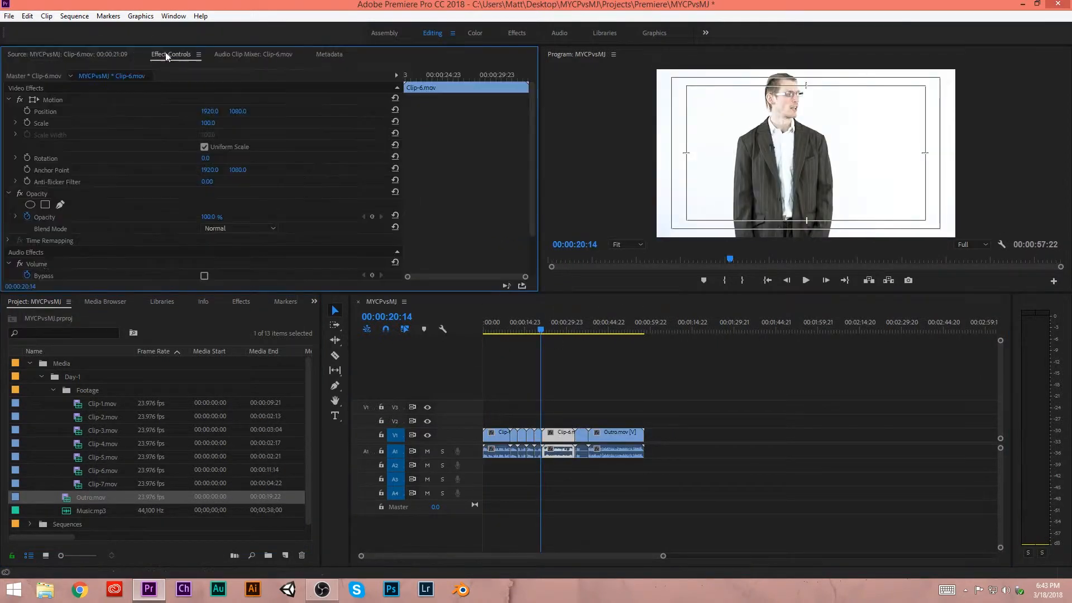
# - Try a Gaussian Blur with adjusted blurriness on Clip-6.mov and undo it
pyautogui.click(241, 301)
pyautogui.click(561, 329)
pyautogui.click(8, 377)
pyautogui.click(14, 399)
pyautogui.moveTo(61, 453); pyautogui.dragTo(558, 437)
pyautogui.moveTo(207, 226); pyautogui.dragTo(240, 227)
pyautogui.hotkey('ctrl', 'z')
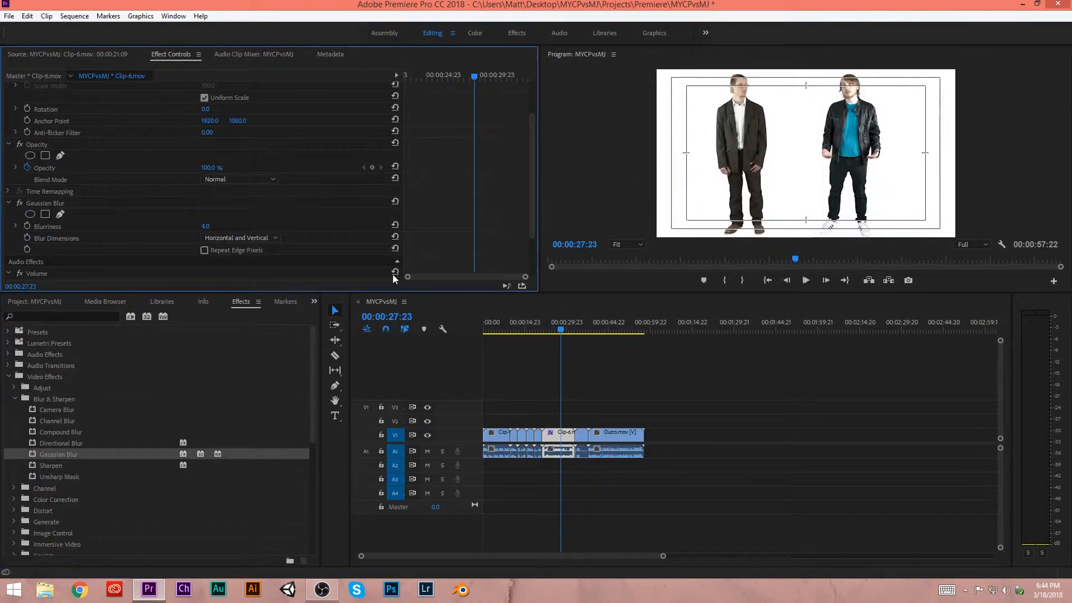
pyautogui.hotkey('ctrl', 'z')
# - Place Music.mp3 on audio track A2 from the start of the sequence
pyautogui.click(67, 55)
pyautogui.click(35, 302)
pyautogui.moveTo(91, 511); pyautogui.dragTo(502, 465)
# - Set the volume level of the Music.mp3 clip to -6 dB and play the sequence from the start
pyautogui.click(491, 329)
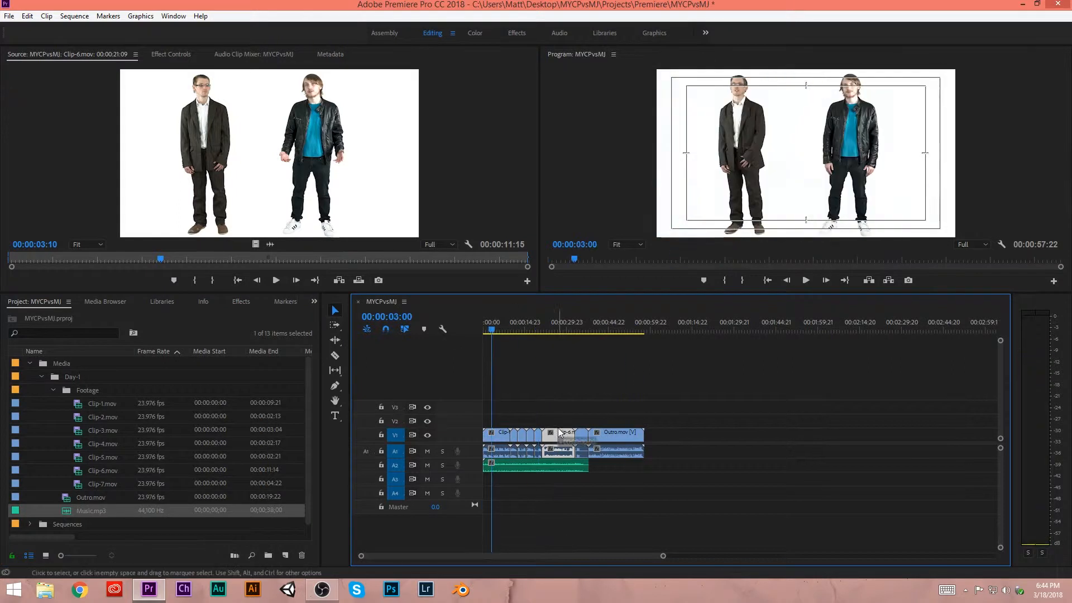
pyautogui.click(547, 466)
pyautogui.press('space')
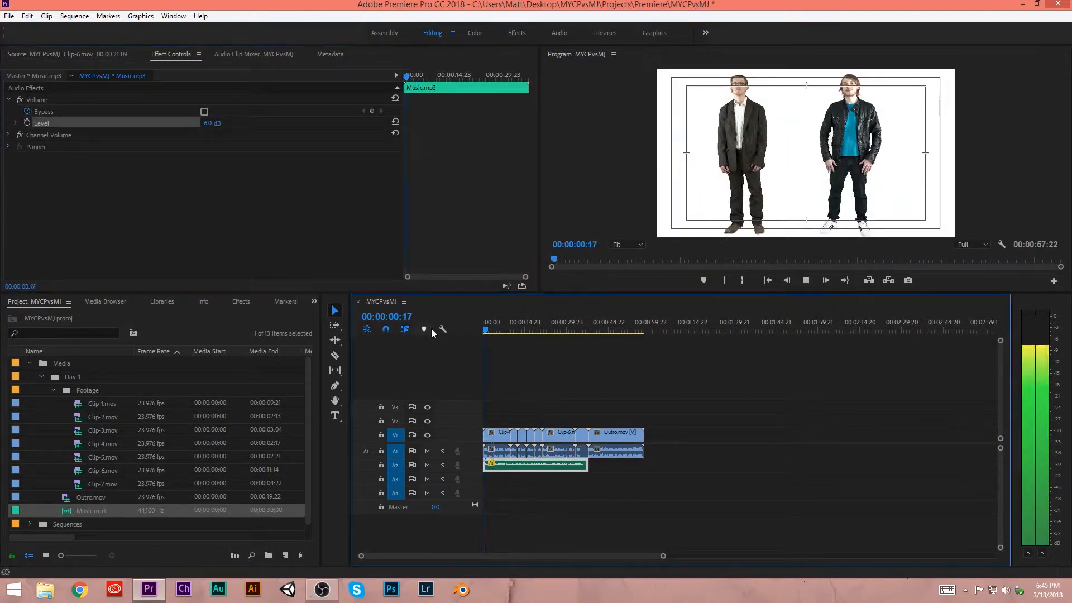
# - Set up a media export of the MYCPvsMJ sequence that matches the sequence settings and uses maximum render quality
pyautogui.click(29, 364)
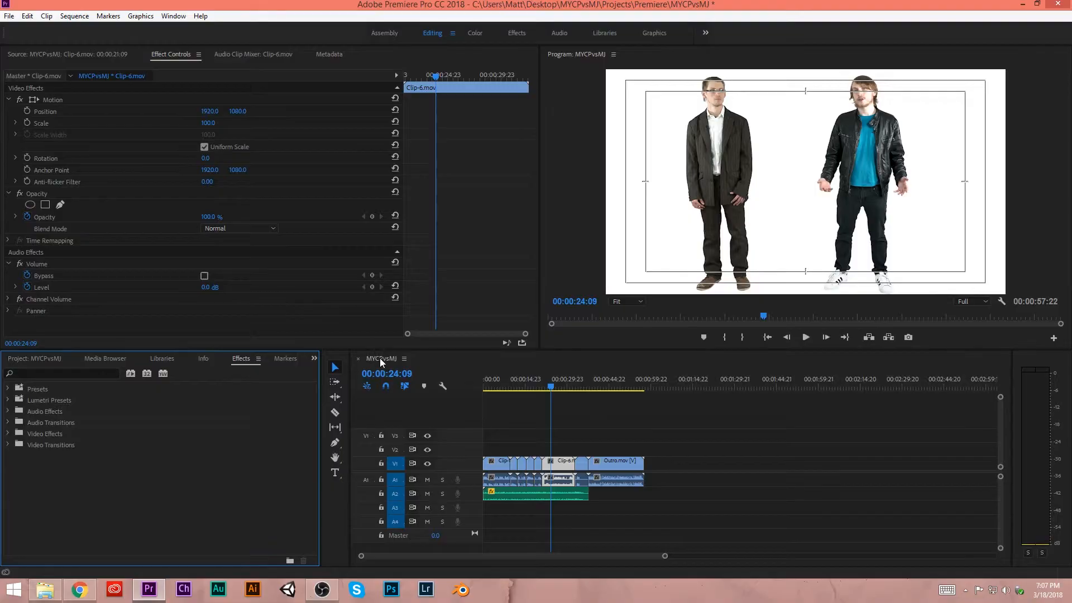
pyautogui.click(382, 360)
pyautogui.click(9, 16)
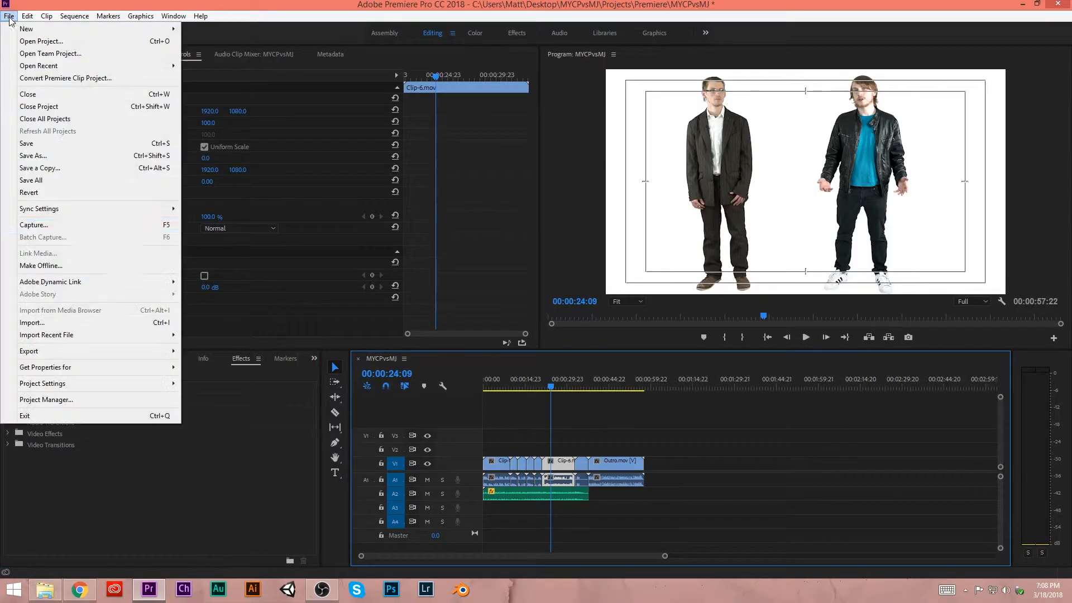
pyautogui.moveTo(162, 351)
pyautogui.click(226, 351)
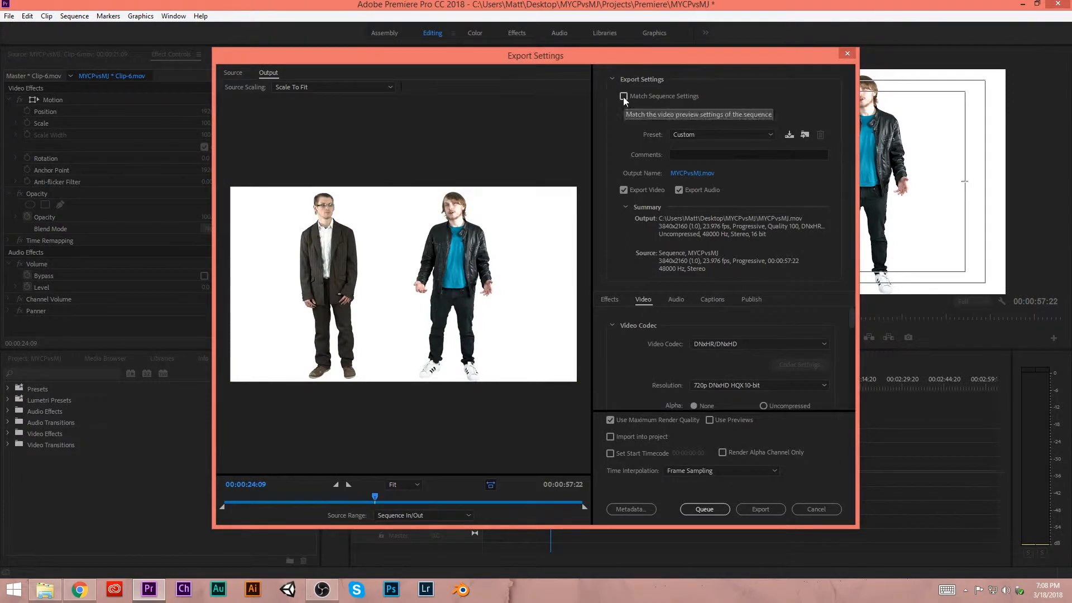
pyautogui.click(624, 97)
pyautogui.click(610, 420)
pyautogui.scroll(-1, 851, 331)
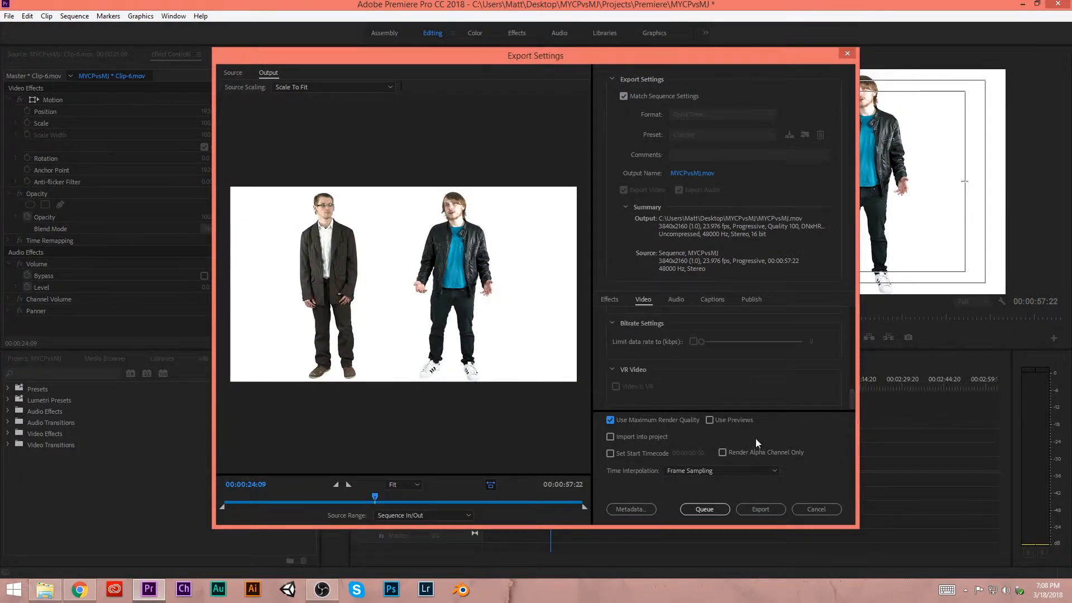
# - Set the output file to MYCPvsMJ in the MYCPvsMJ folder and send the export to the Media Encoder queue
pyautogui.click(685, 174)
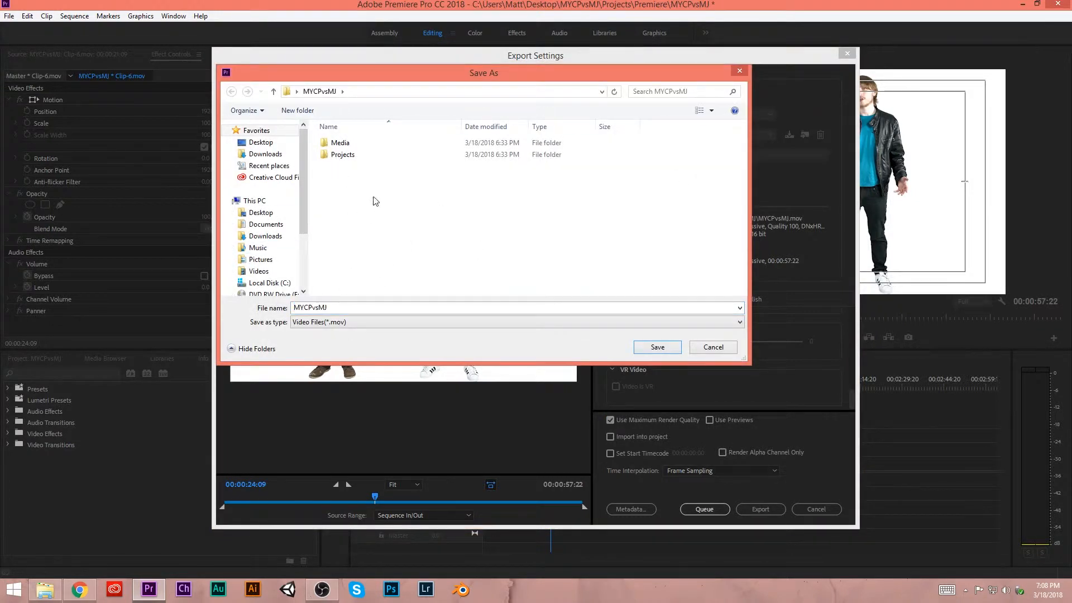
pyautogui.click(668, 350)
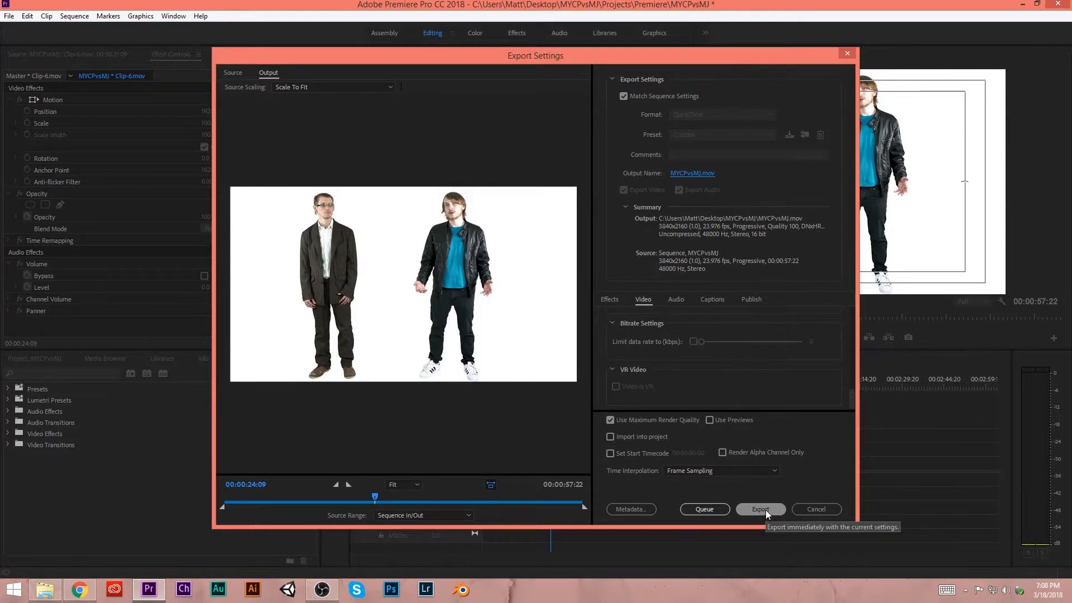
pyautogui.click(702, 509)
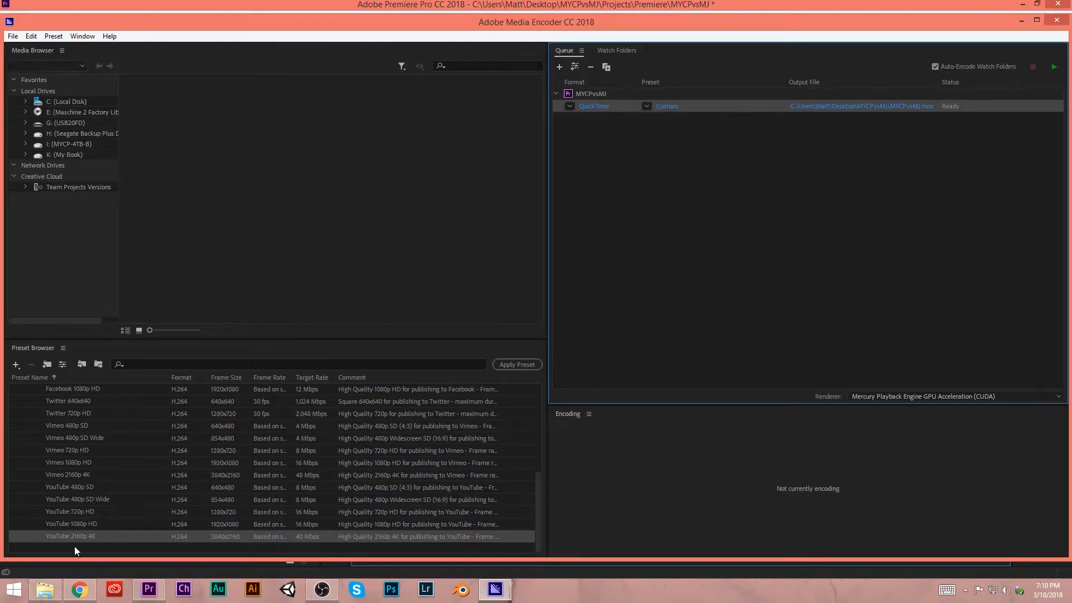
# - Apply the YouTube 2160p 4K preset to the queued MYCPvsMJ export in Media Encoder and start encoding the queue
pyautogui.moveTo(47, 536); pyautogui.dragTo(602, 112)
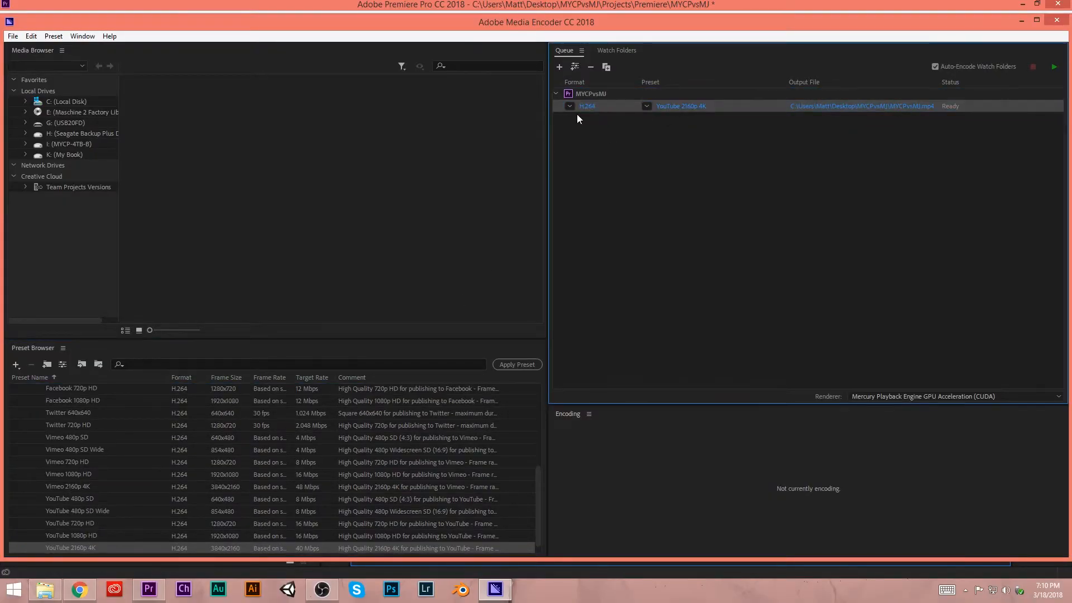
pyautogui.scroll(3, 63, 447)
pyautogui.click(18, 438)
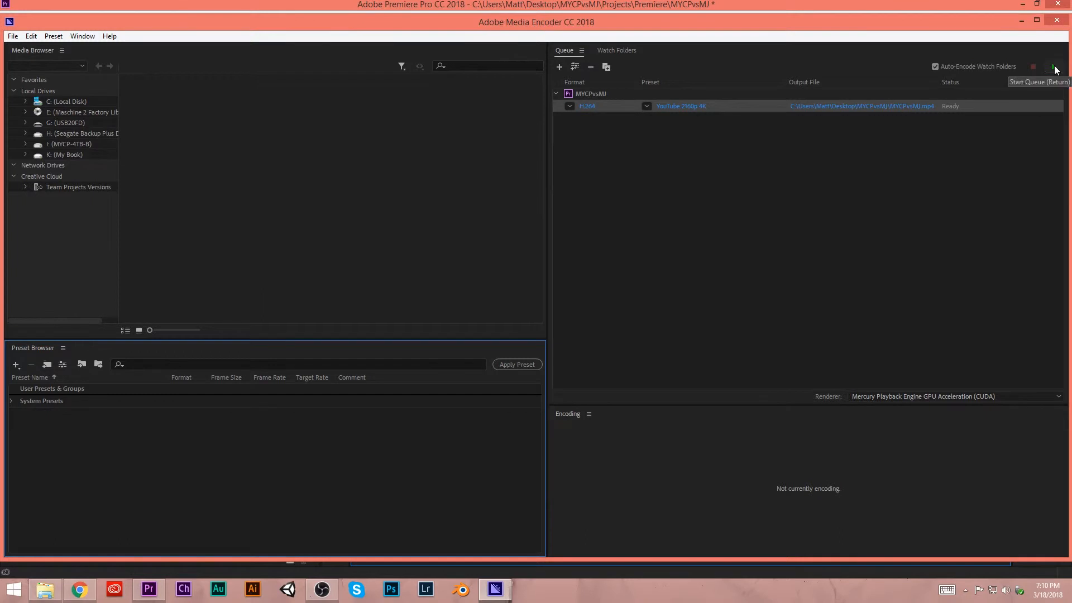
pyautogui.click(1055, 69)
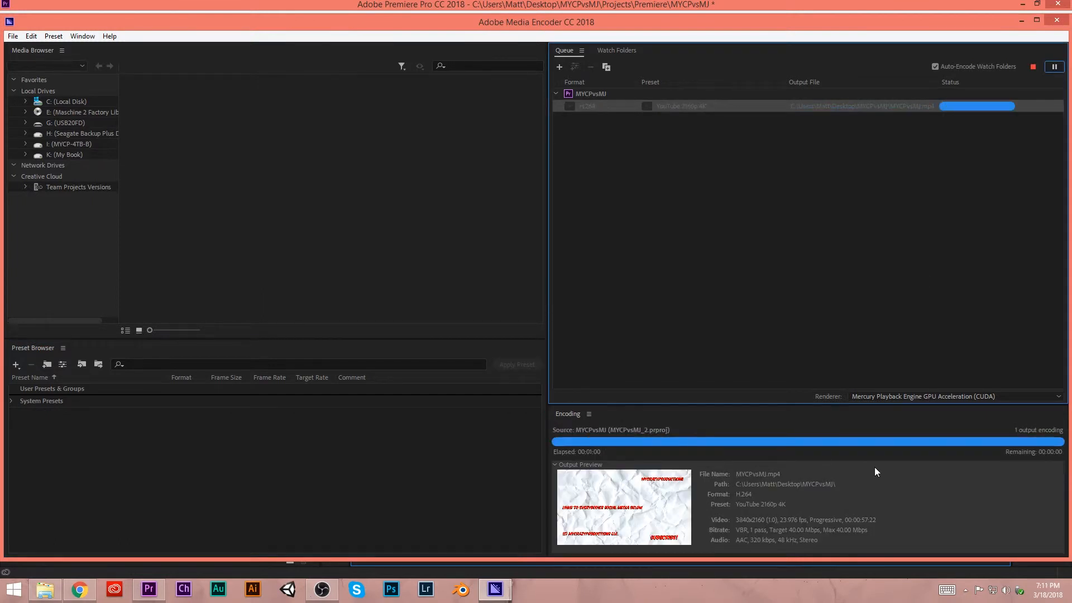